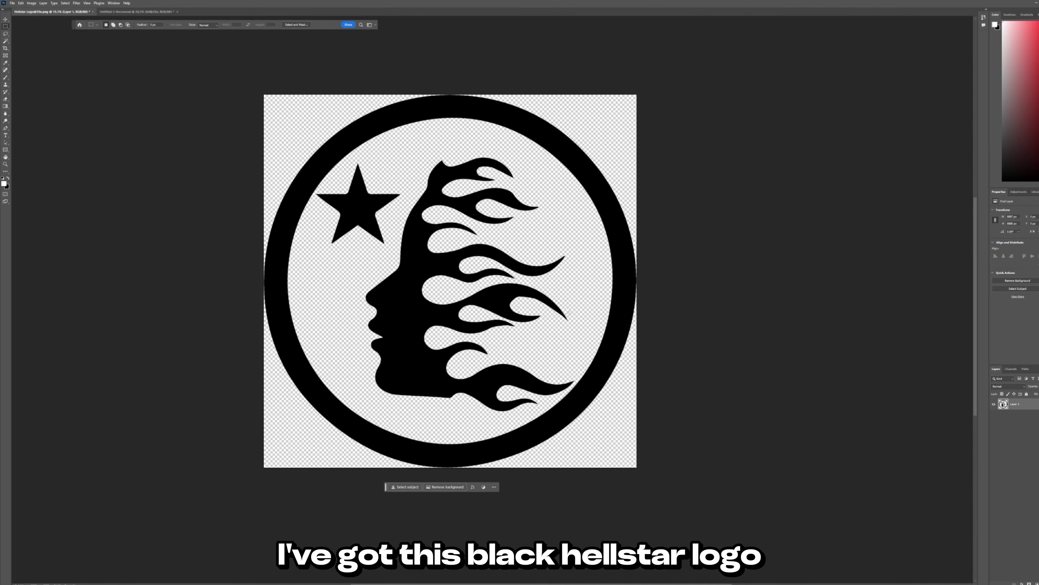
# Look over the ADAMS WRLD artwork in the other open document
pyautogui.click(171, 12)
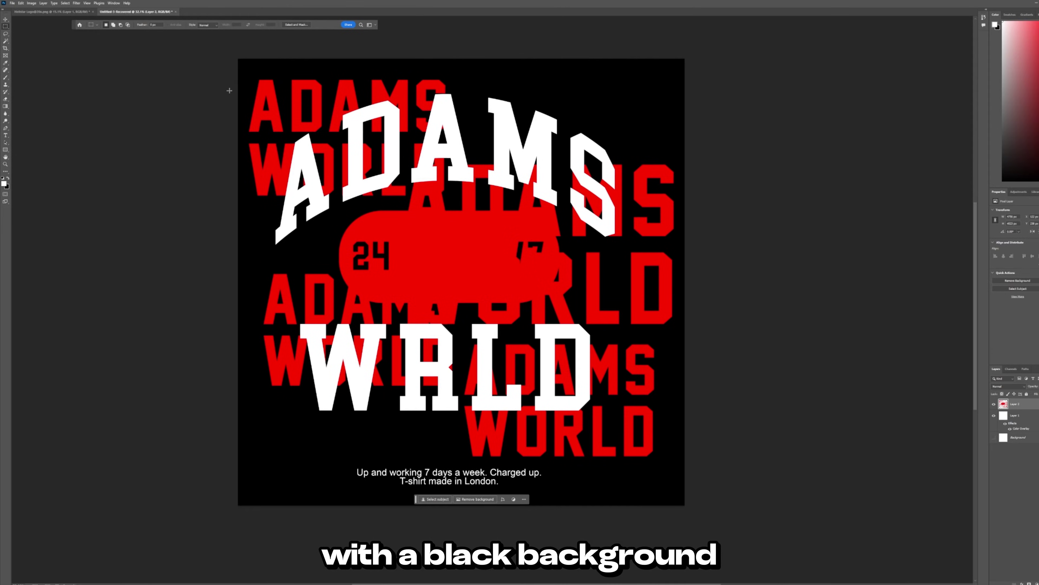
pyautogui.scroll(1, 380, 245)
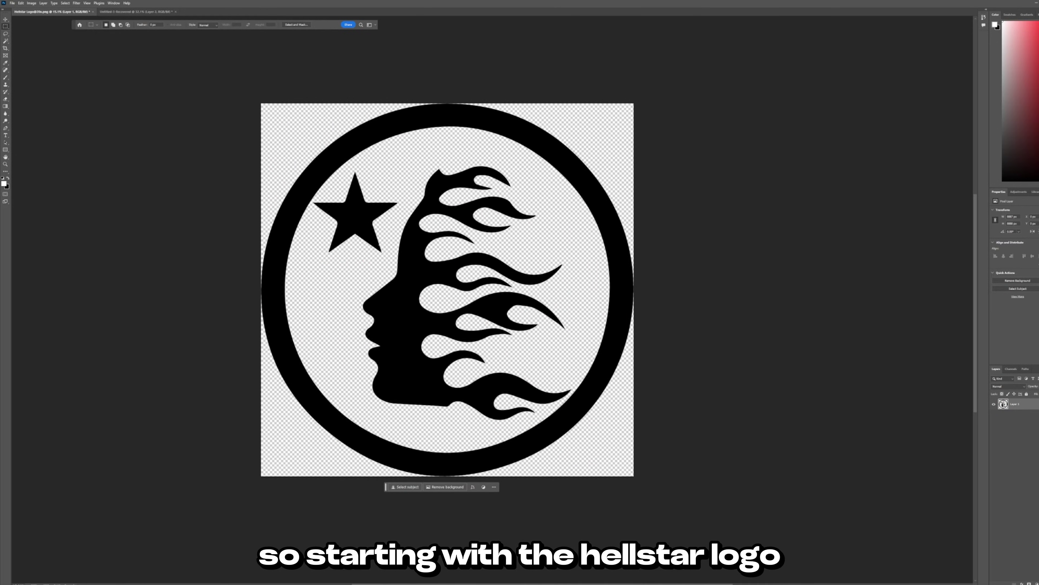
# Switch to the browser and open the Grungy Masks texture collection on texturelabs.org
pyautogui.hotkey('alt', 'Tab')
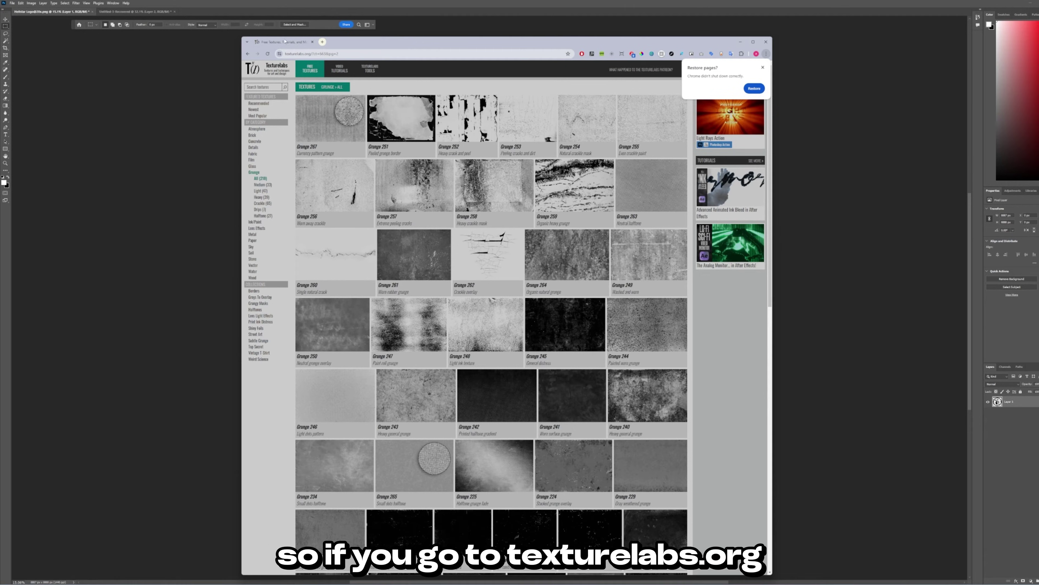
pyautogui.moveTo(351, 43); pyautogui.dragTo(351, 26)
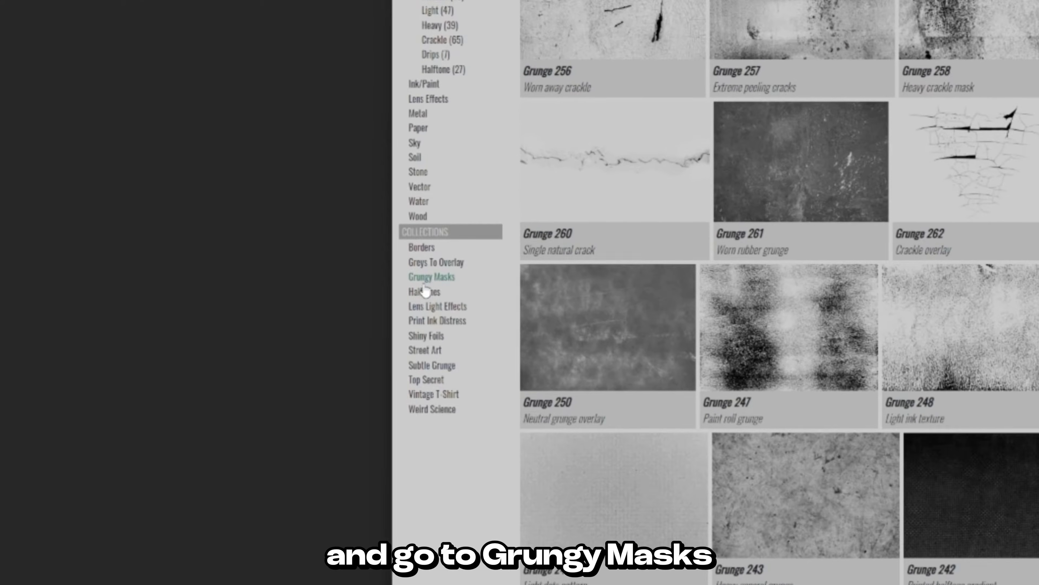
pyautogui.click(431, 280)
pyautogui.scroll(-5, 476, 278)
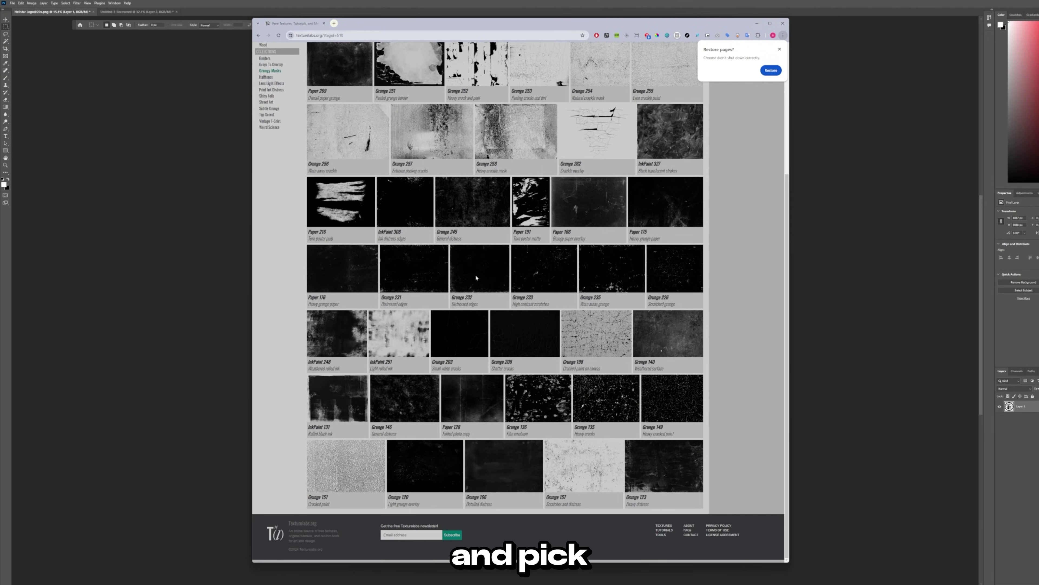
# Download the Grunge 157 texture in large size and the InkPaint 251 texture in extra-large size
pyautogui.scroll(4, 458, 352)
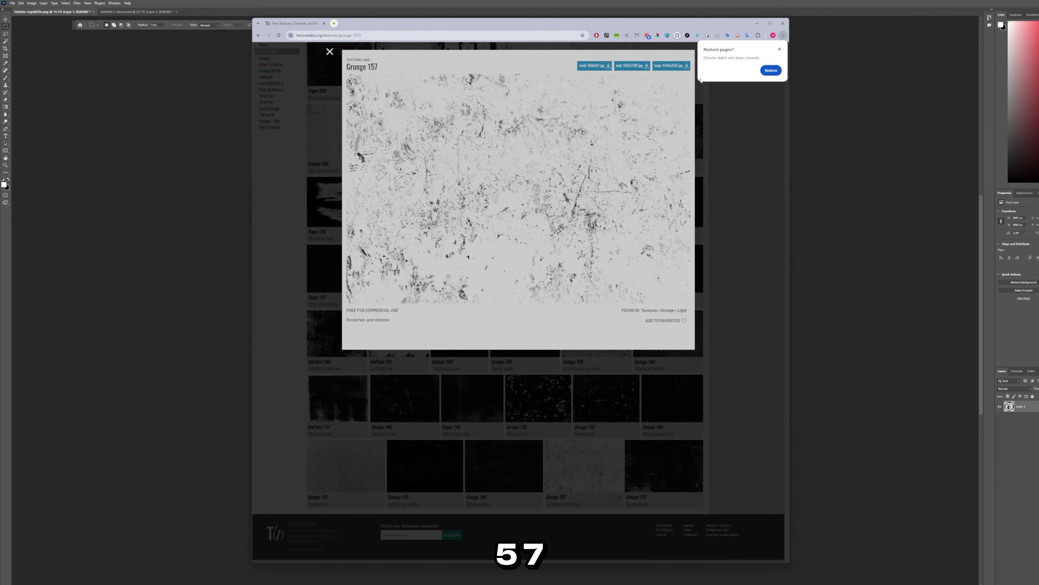
pyautogui.click(687, 68)
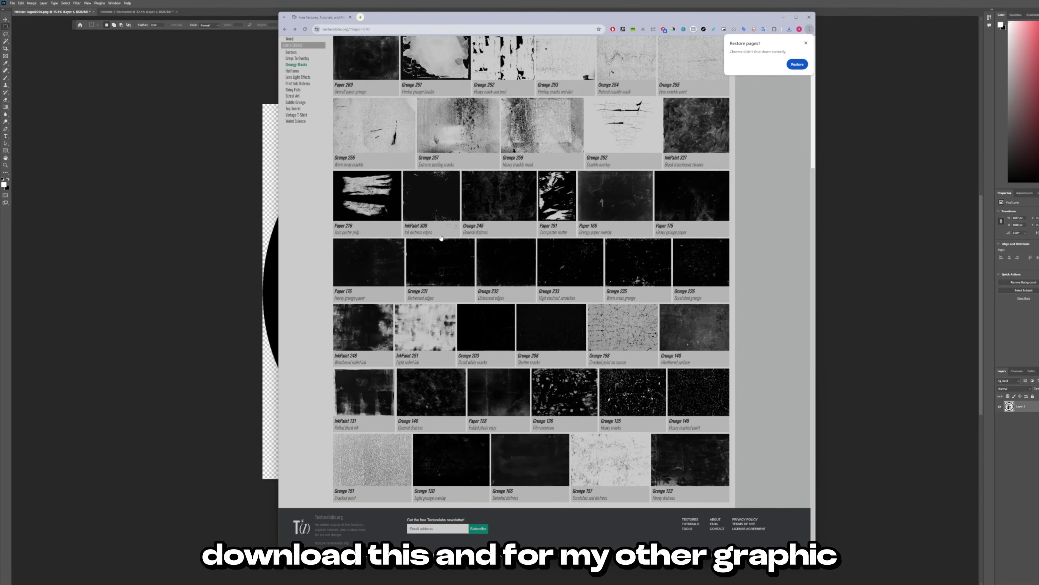
pyautogui.click(448, 324)
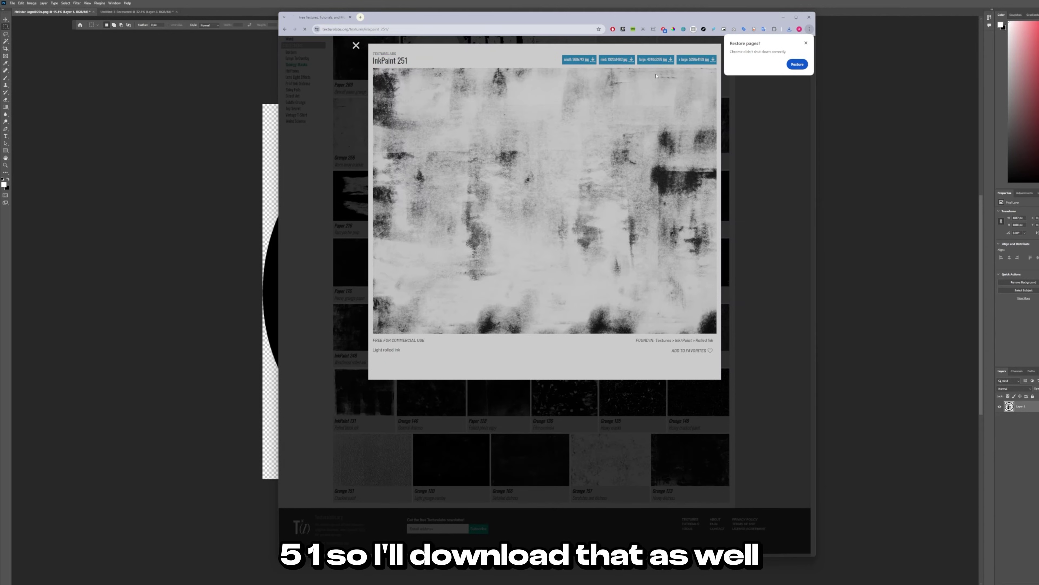
pyautogui.click(700, 60)
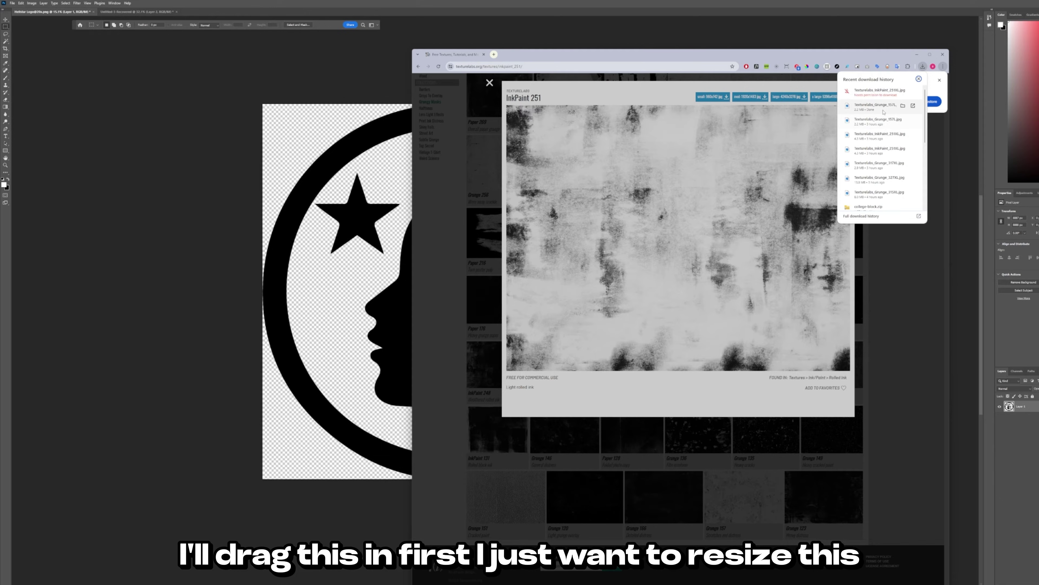
# Place the Grunge 157 texture over the Hellstar logo in Photoshop and stretch it to cover the whole canvas
pyautogui.moveTo(203, 217); pyautogui.dragTo(204, 218)
pyautogui.moveTo(451, 166); pyautogui.dragTo(448, 116)
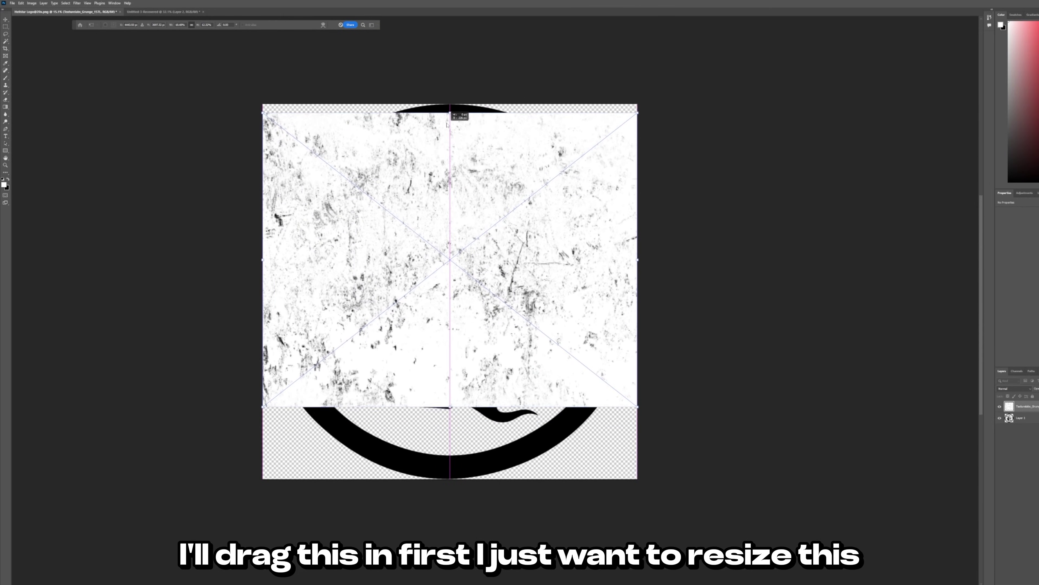
pyautogui.moveTo(450, 396); pyautogui.dragTo(450, 481)
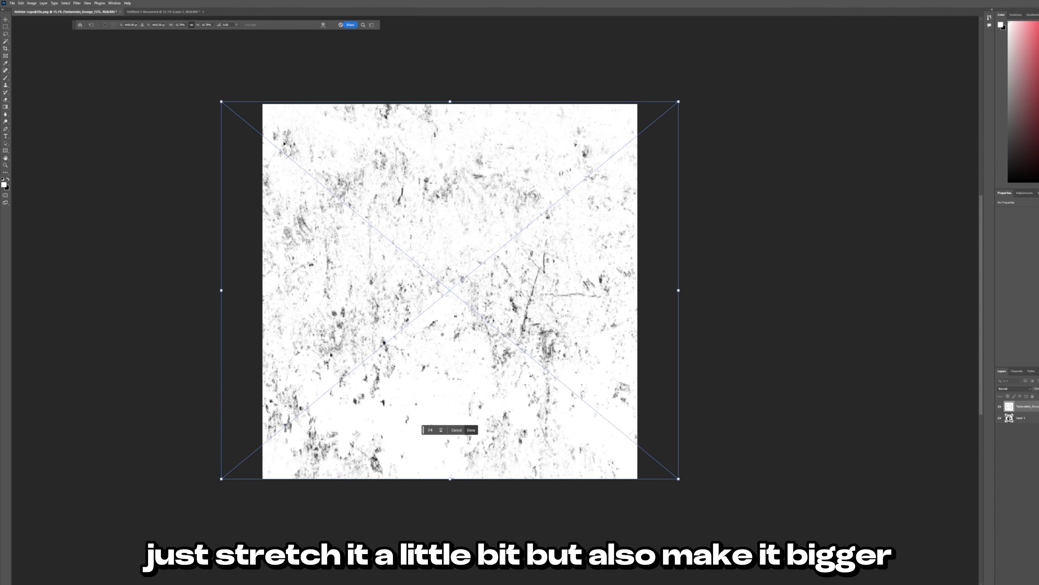
pyautogui.click(471, 430)
# Add a layer mask to the logo layer and put a Threshold adjustment above the grunge texture, raising its level for heavier black speckling
pyautogui.click(1018, 418)
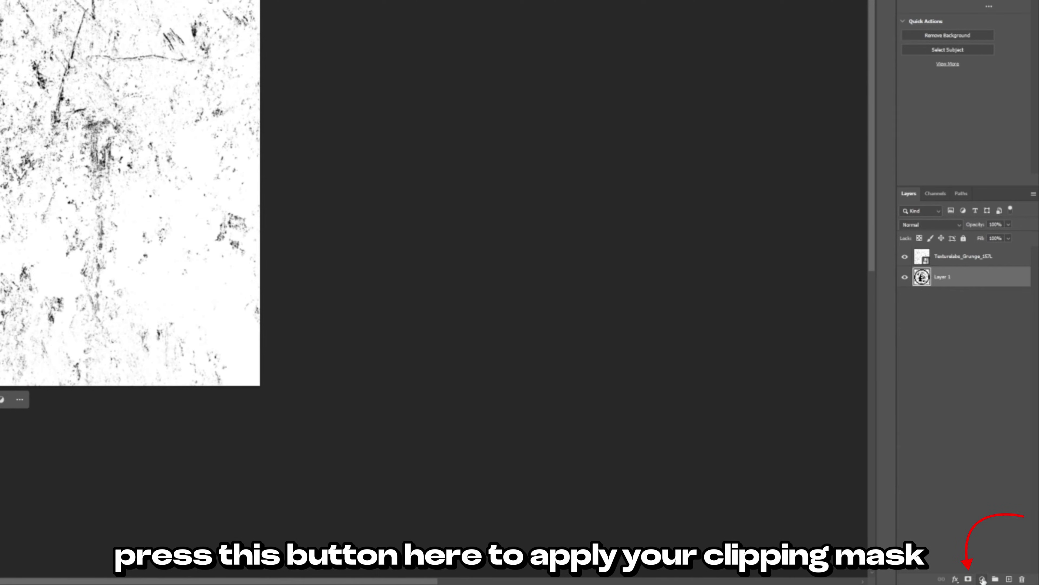
pyautogui.click(968, 579)
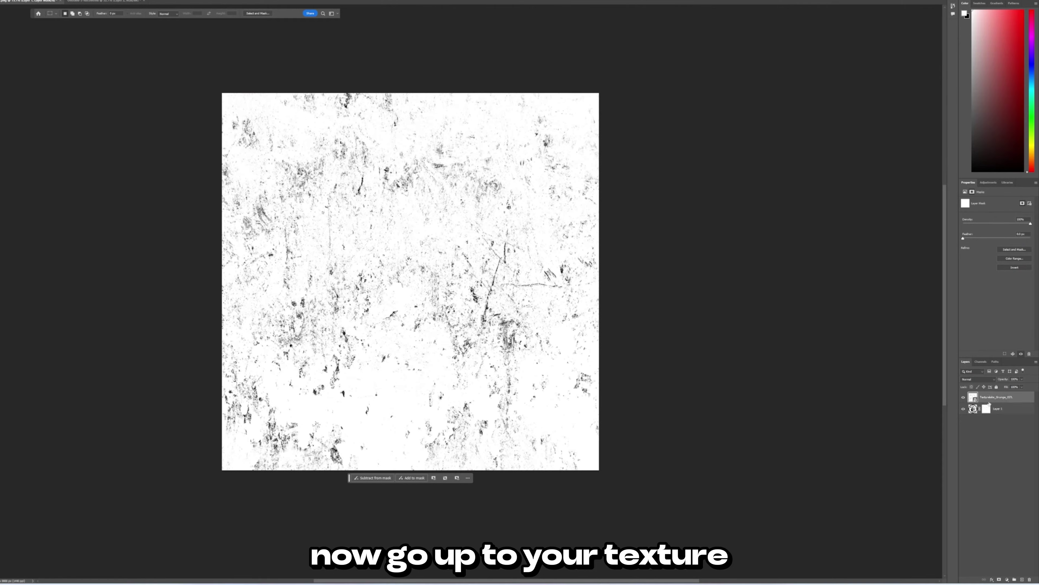
pyautogui.click(975, 403)
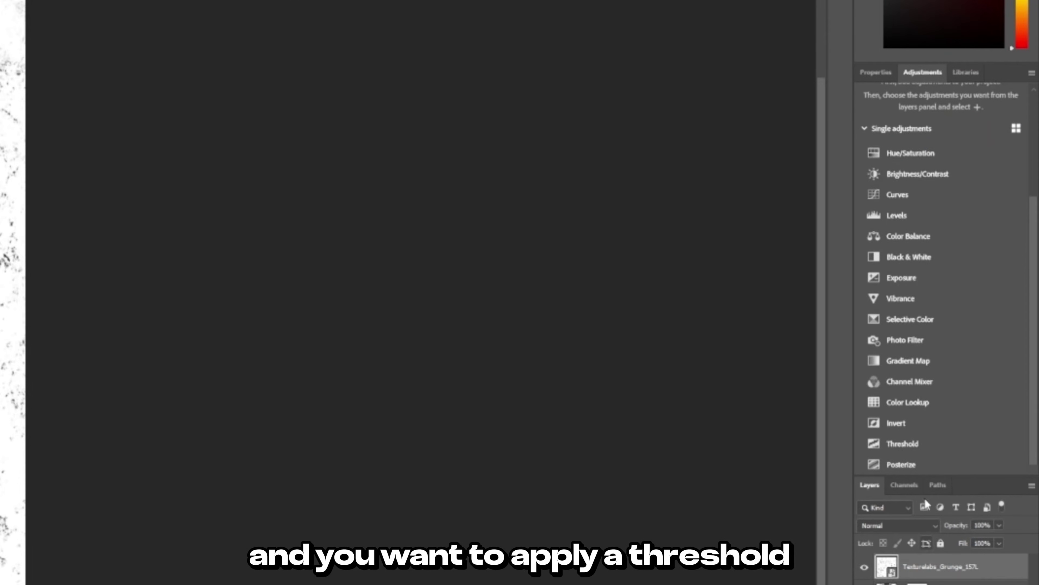
pyautogui.click(906, 447)
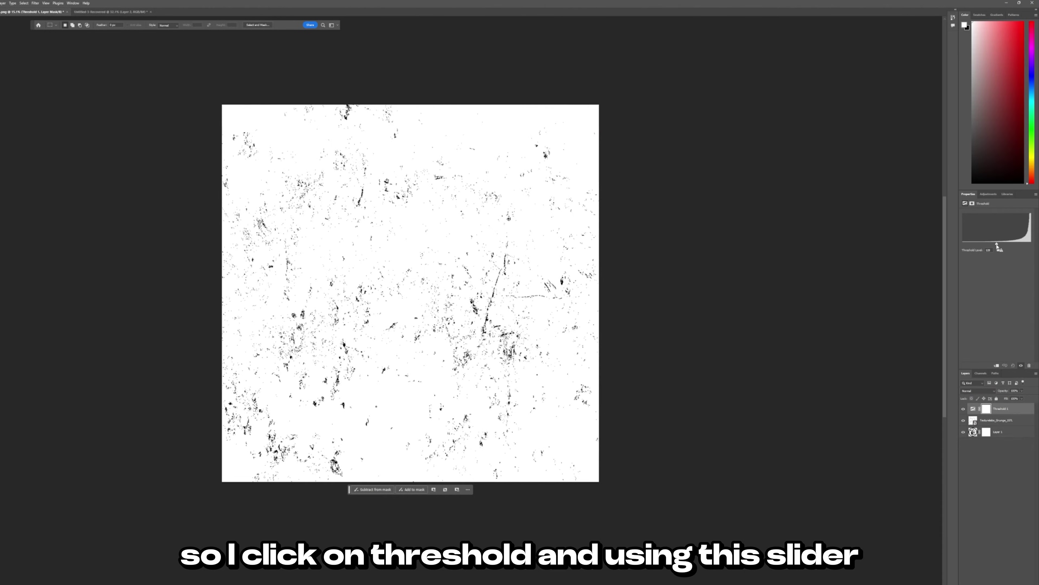
pyautogui.moveTo(1001, 245); pyautogui.dragTo(1028, 246)
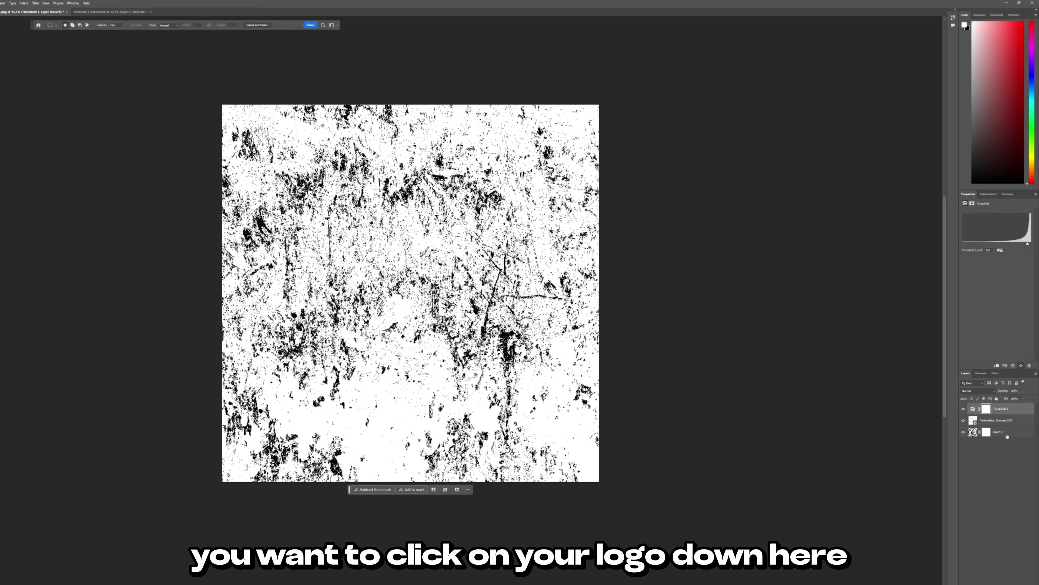
# With the logo layer active, select the Shadows through Color Range with fuzziness 59% and range 0
pyautogui.click(972, 433)
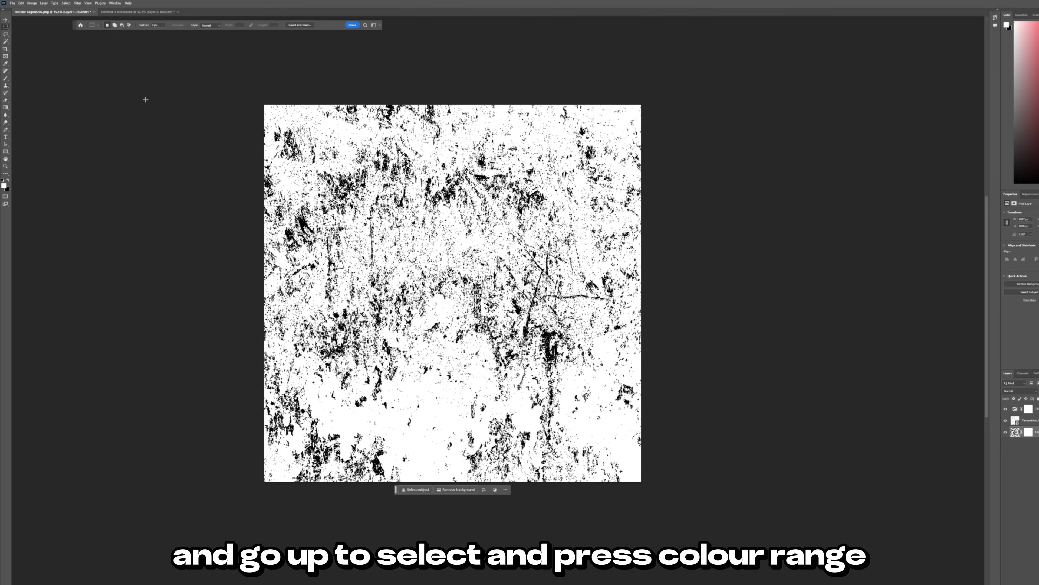
pyautogui.click(66, 3)
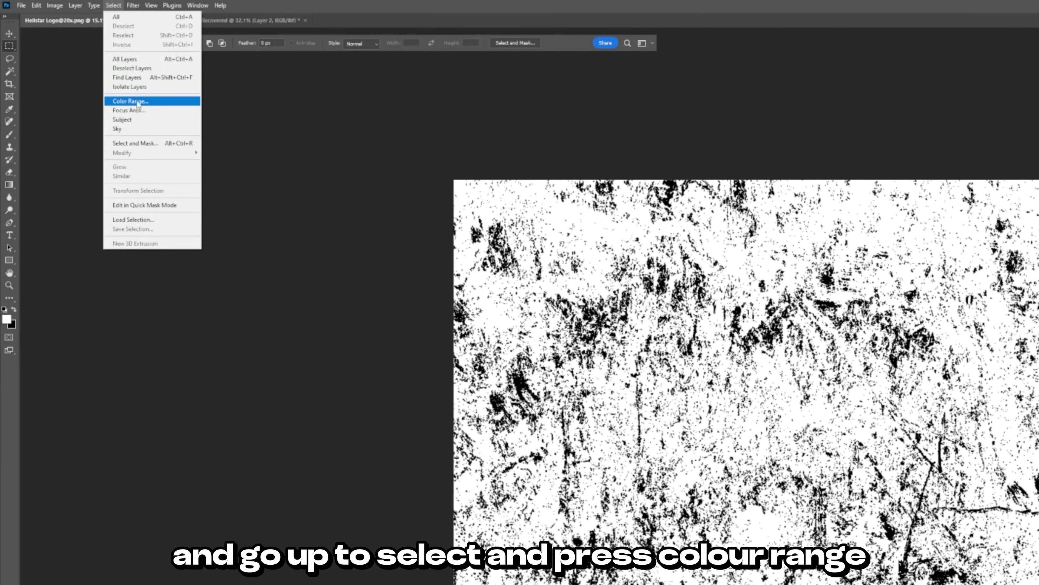
pyautogui.click(138, 101)
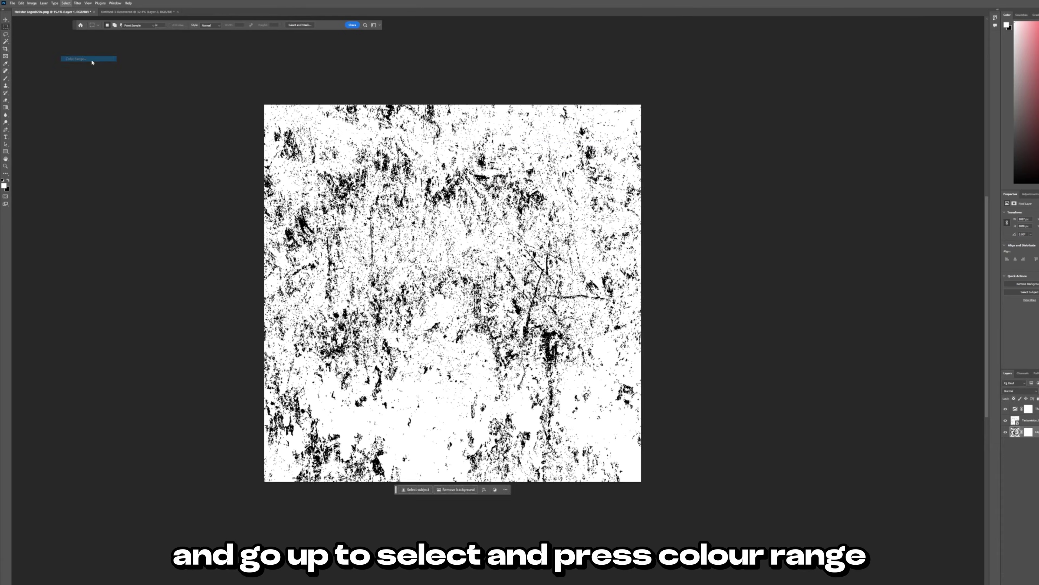
pyautogui.click(885, 268)
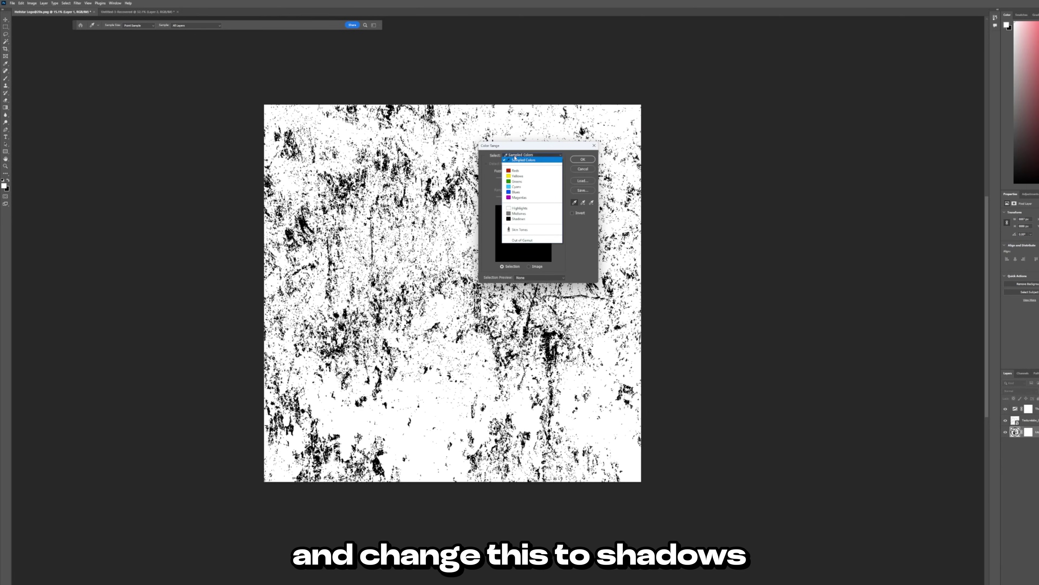
pyautogui.click(523, 219)
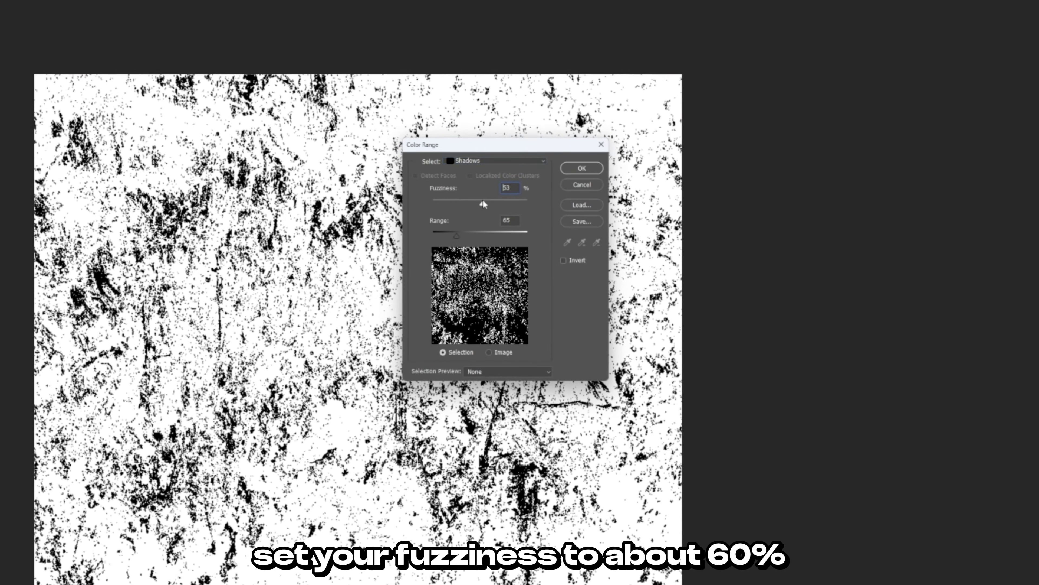
pyautogui.moveTo(483, 201); pyautogui.dragTo(490, 202)
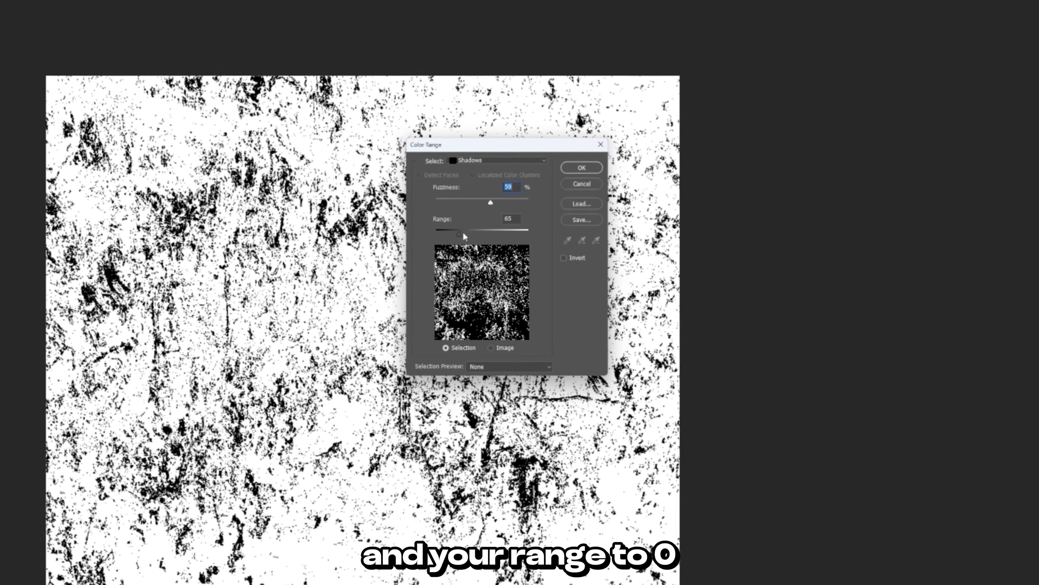
pyautogui.moveTo(458, 235); pyautogui.dragTo(433, 231)
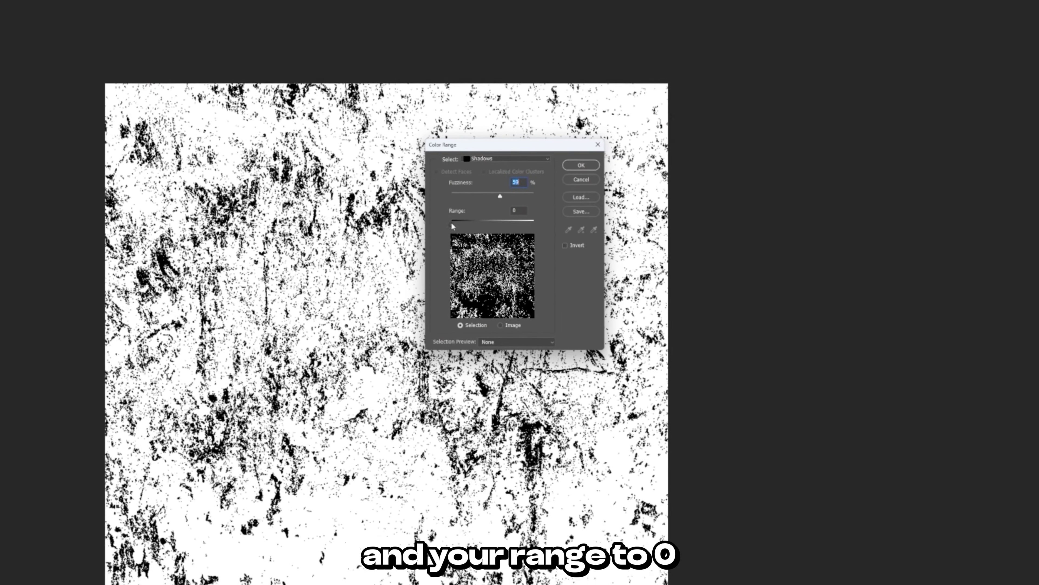
pyautogui.click(581, 163)
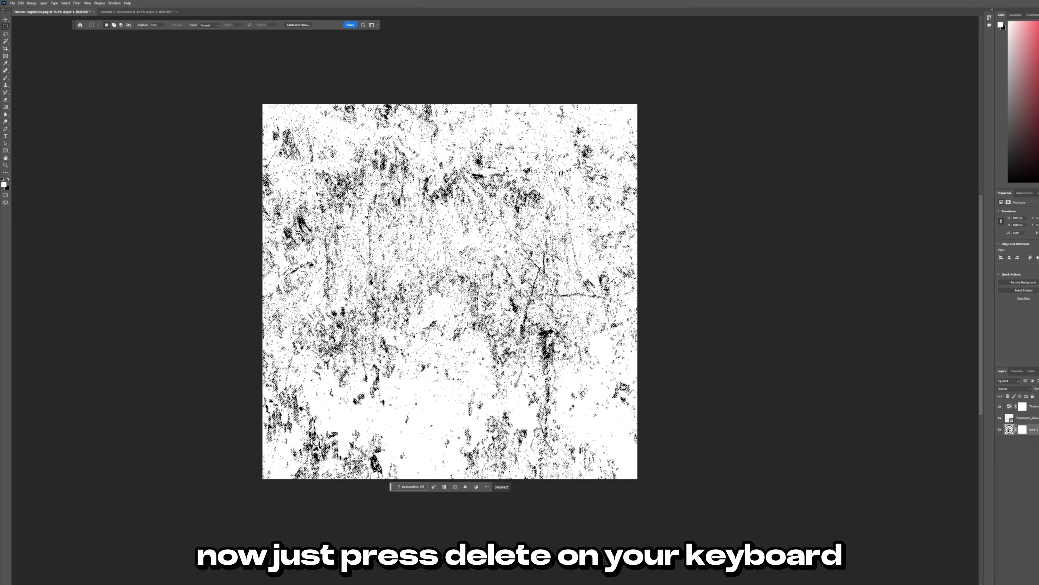
# Delete the selected speckles from the logo layer and hide the grunge texture and Threshold layers
pyautogui.press('Delete')
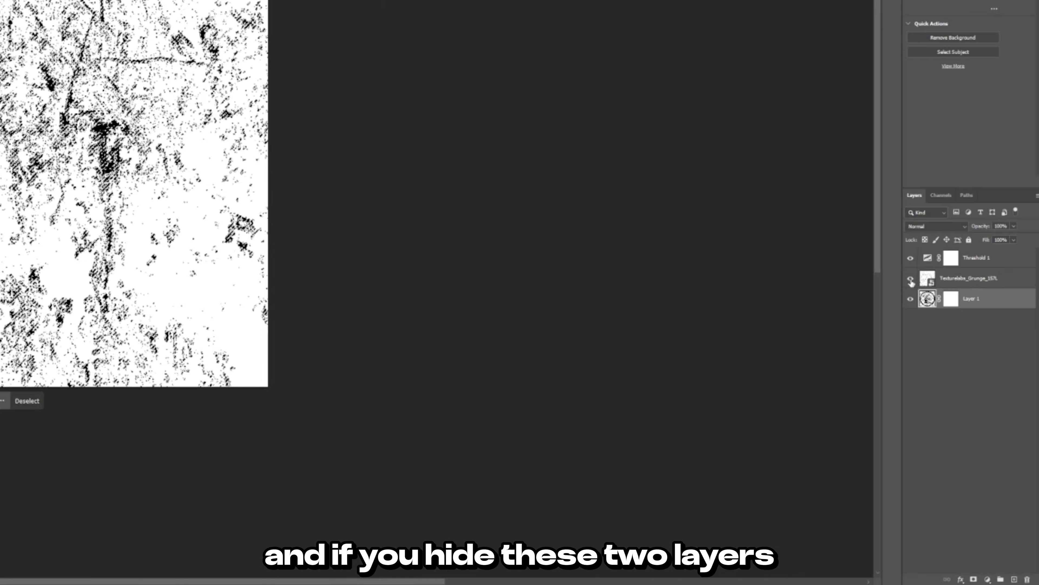
pyautogui.click(1000, 417)
pyautogui.click(895, 233)
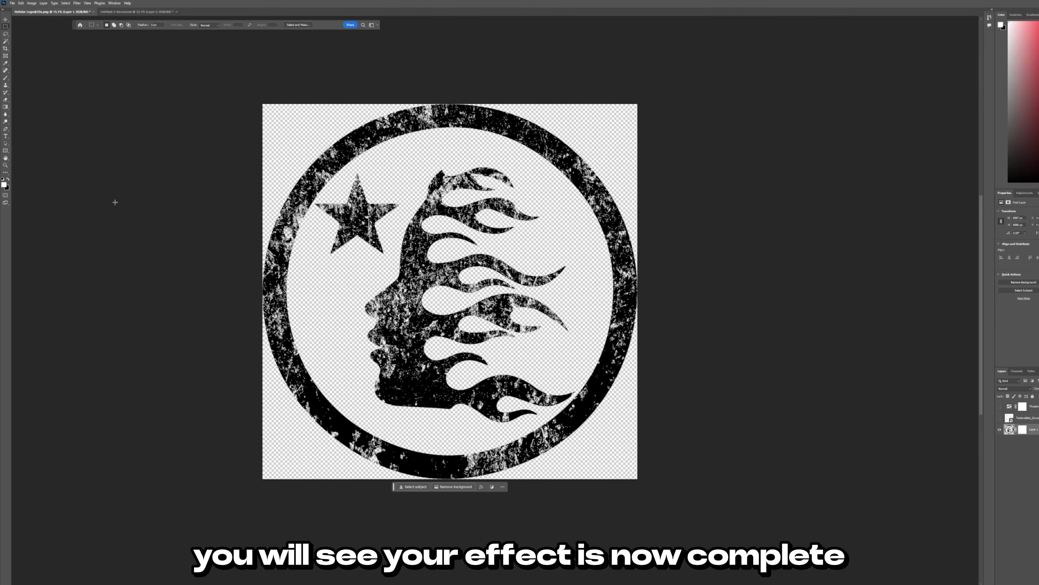
# Add a new layer beneath the logo and paint it completely white with the Brush as a background
pyautogui.scroll(-2, 295, 195)
pyautogui.scroll(3, 323, 236)
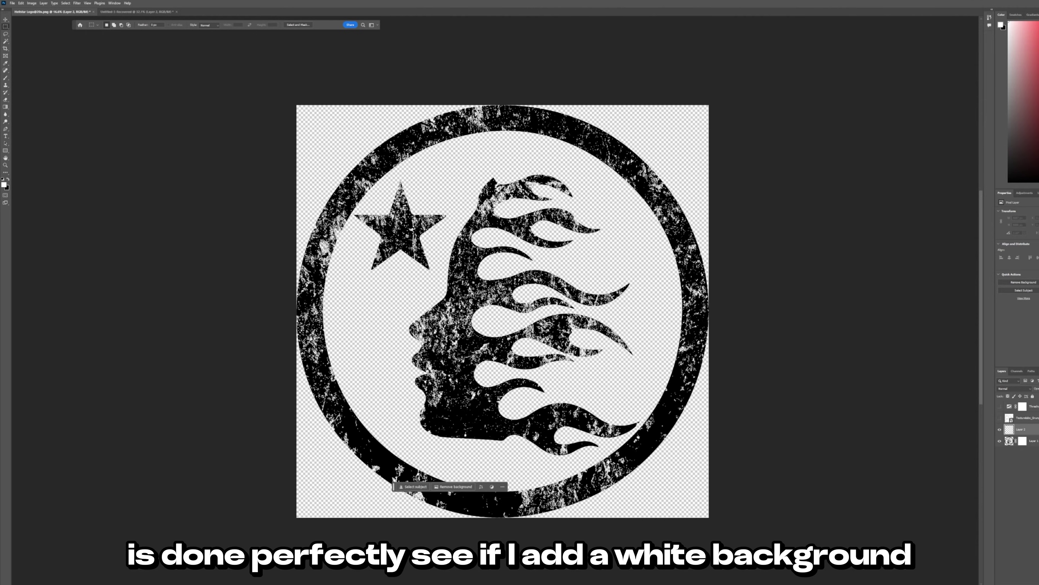
pyautogui.moveTo(1020, 427); pyautogui.dragTo(1020, 433)
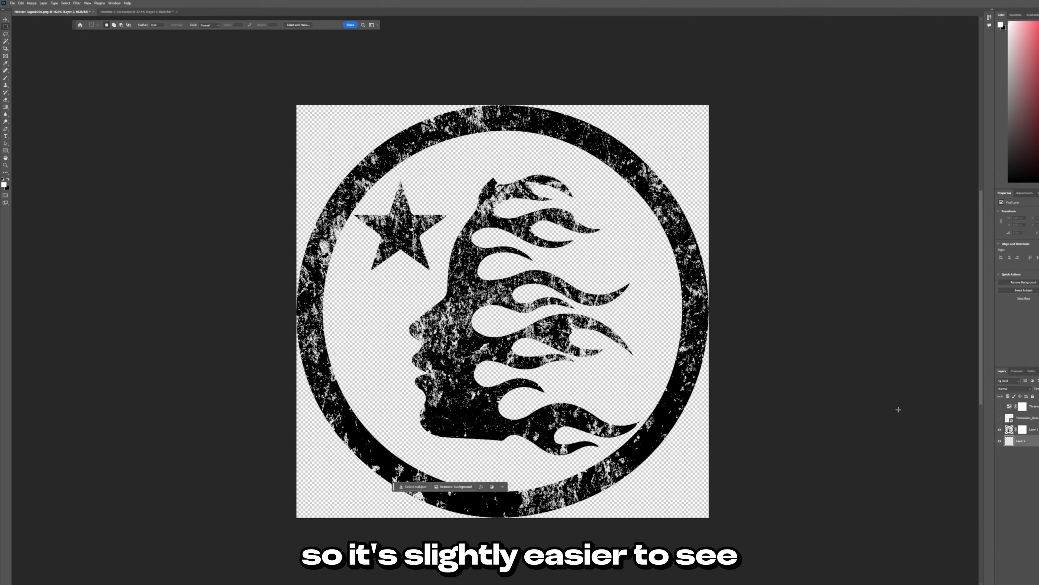
pyautogui.press('b')
pyautogui.moveTo(313, 157)
pyautogui.mouseDown()
pyautogui.moveTo(724, 121)
pyautogui.moveTo(695, 175)
pyautogui.mouseUp()
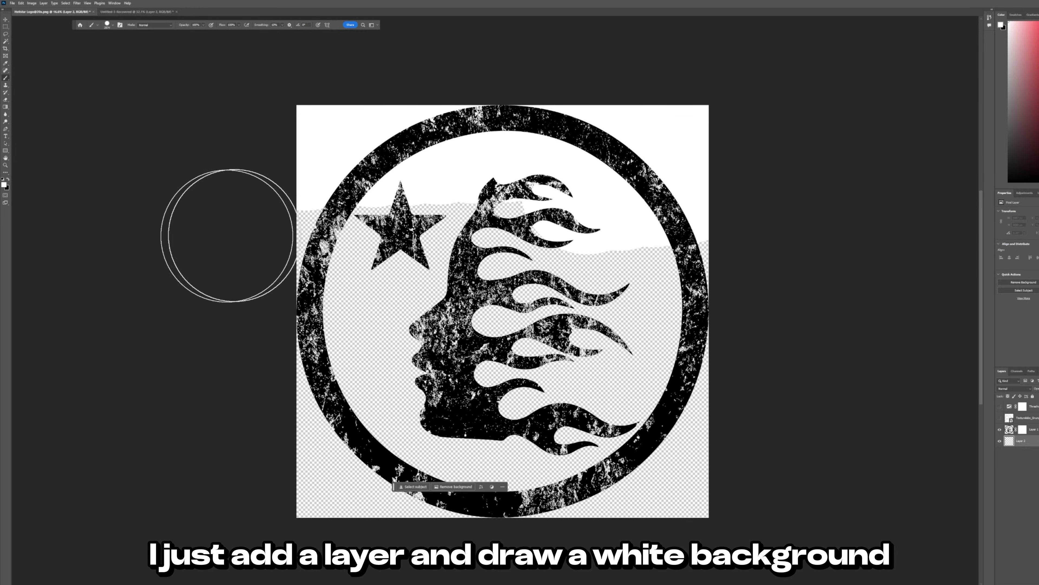
pyautogui.moveTo(231, 236)
pyautogui.mouseDown()
pyautogui.moveTo(800, 362)
pyautogui.moveTo(248, 413)
pyautogui.moveTo(979, 338)
pyautogui.mouseUp()
pyautogui.scroll(-1, 818, 312)
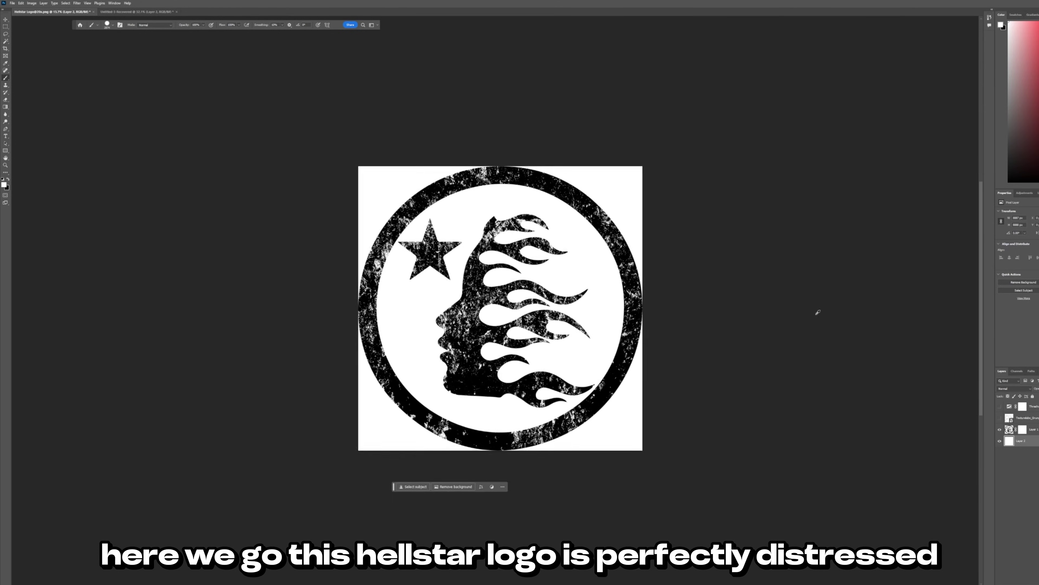
pyautogui.scroll(3, 495, 308)
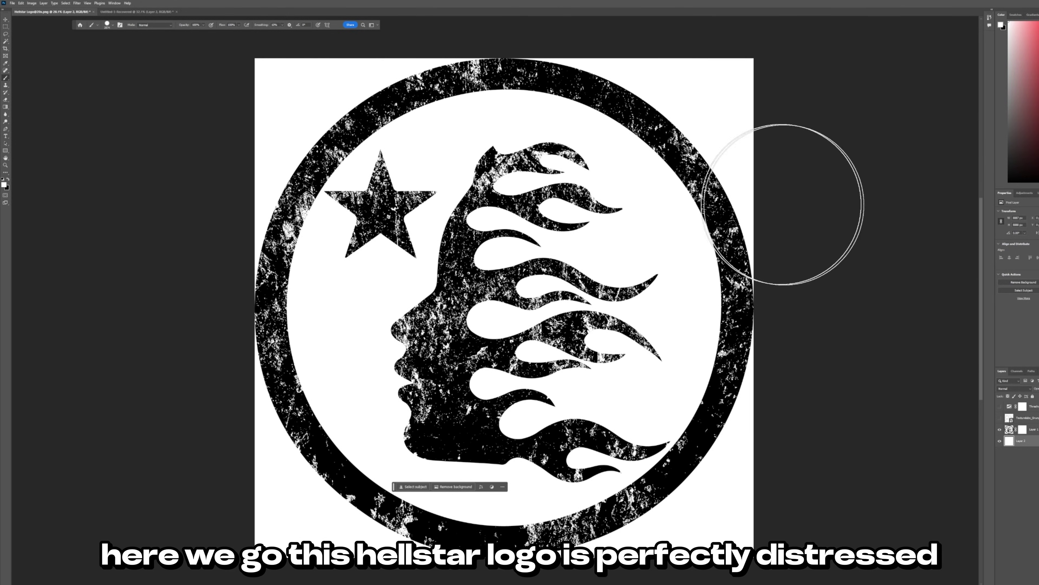
pyautogui.scroll(-2, 815, 208)
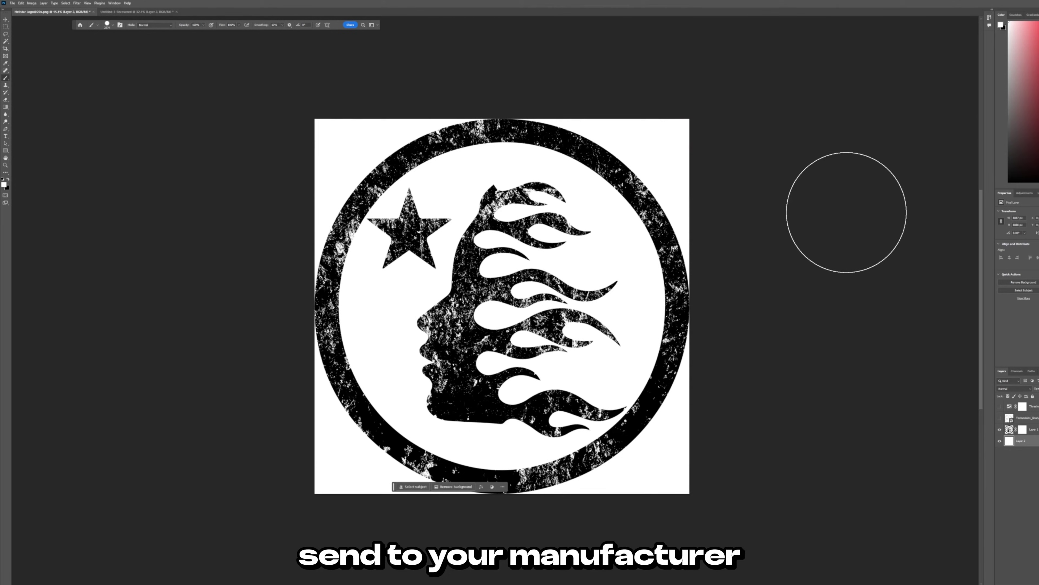
# Switch to the ADAMS WRLD document, place the InkPaint 251 texture and stretch it to cover the canvas
pyautogui.hotkey('ctrl', 'Tab')
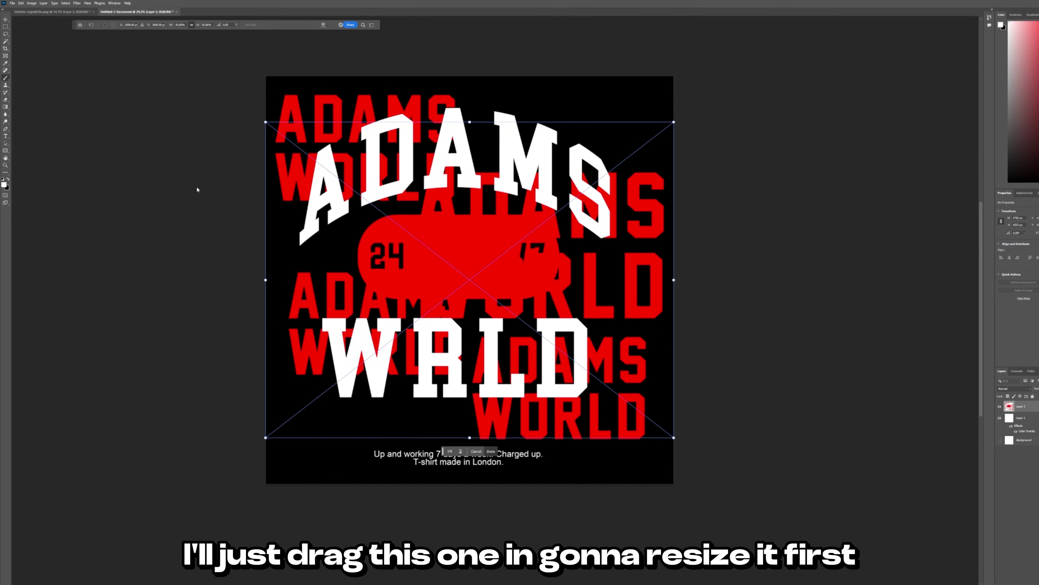
pyautogui.moveTo(472, 117); pyautogui.dragTo(470, 68)
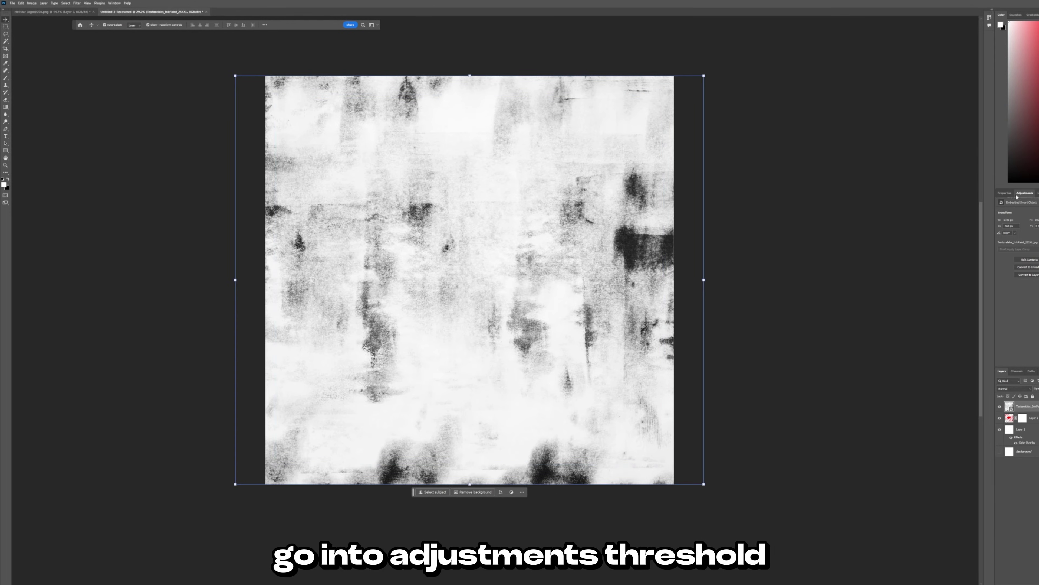
# Add a layer mask to the red and white artwork layer and a Threshold adjustment above the InkPaint texture
pyautogui.click(1025, 192)
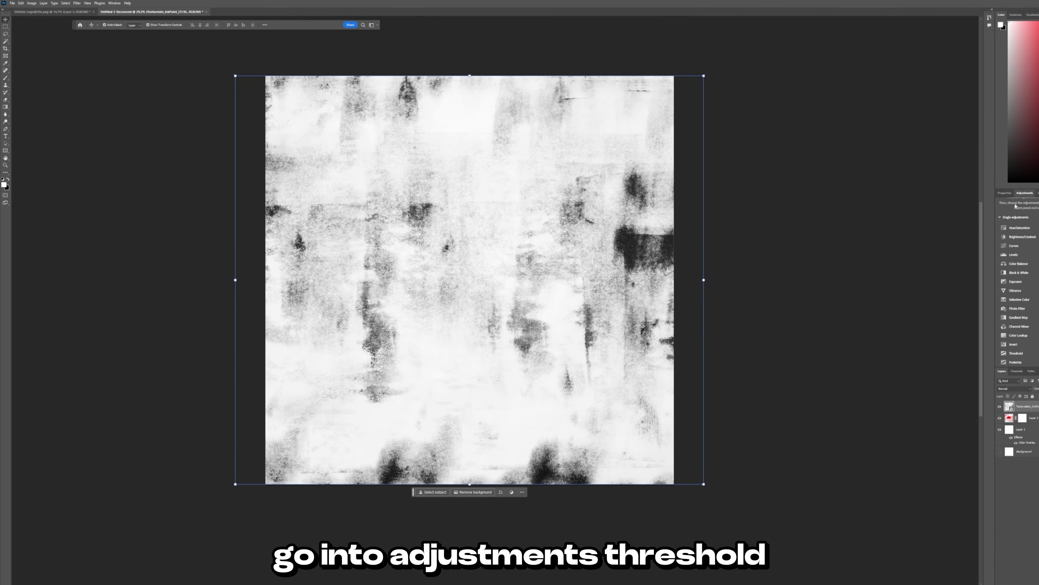
pyautogui.click(1016, 353)
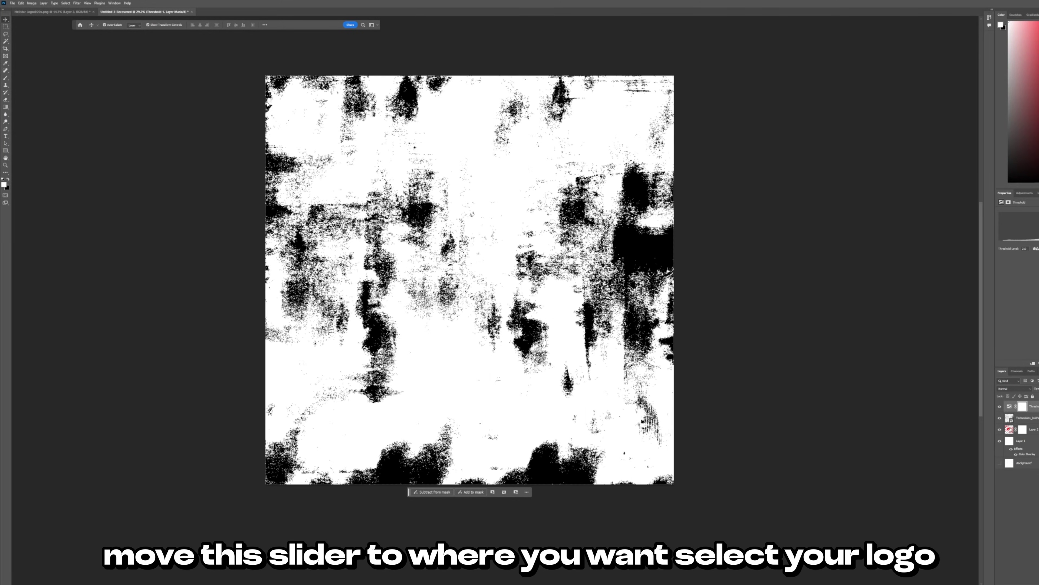
# Remove the texture's Shadows areas from the red and white artwork layer using Color Range, and hide the black background layer
pyautogui.click(1010, 430)
pyautogui.click(66, 3)
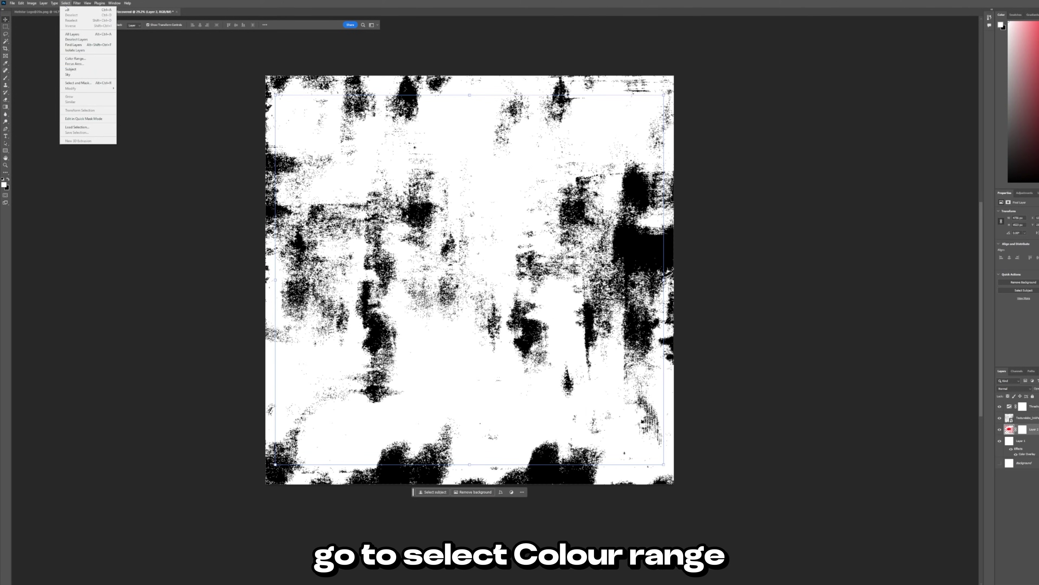
pyautogui.click(82, 61)
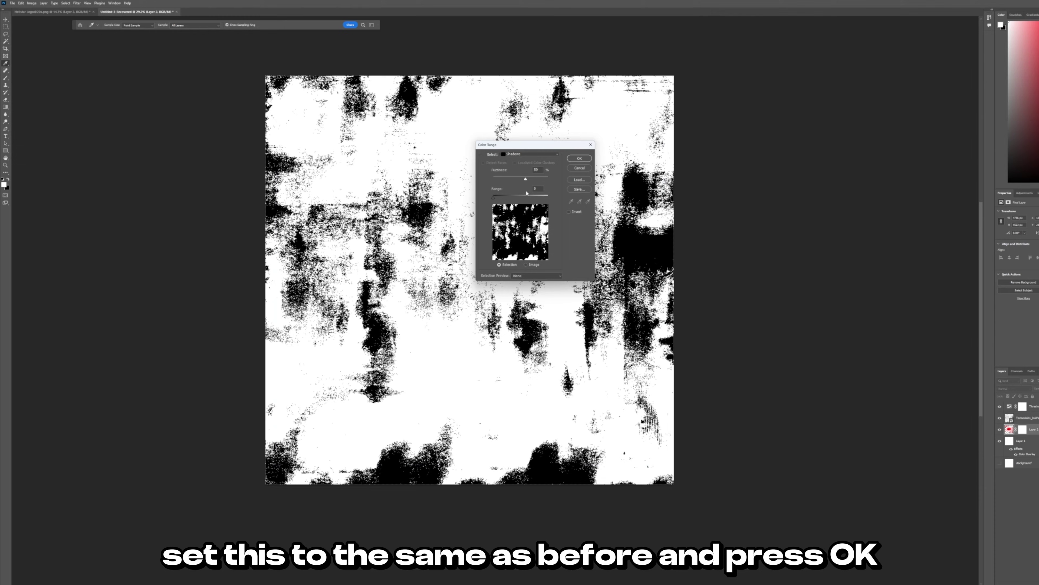
pyautogui.click(580, 158)
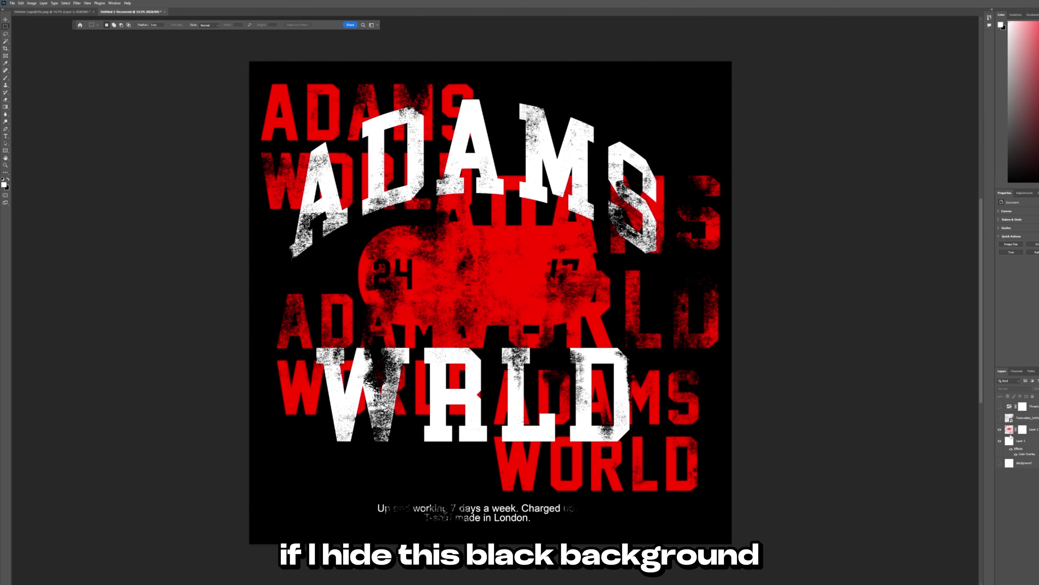
pyautogui.click(999, 441)
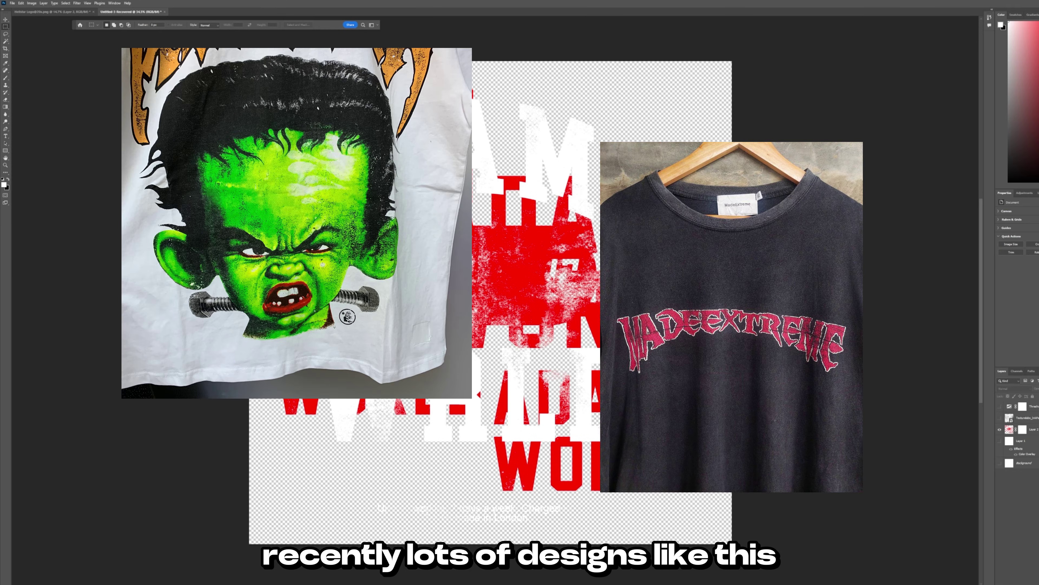
# Switch to the Hellstar logo document and export the distressed logo as a PNG
pyautogui.click(70, 13)
pyautogui.click(12, 3)
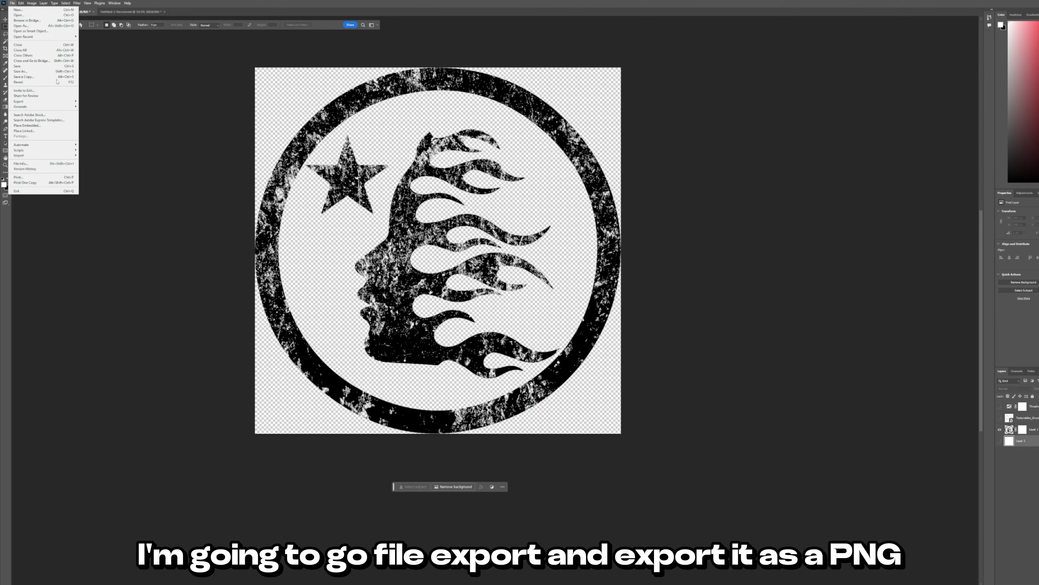
pyautogui.click(91, 101)
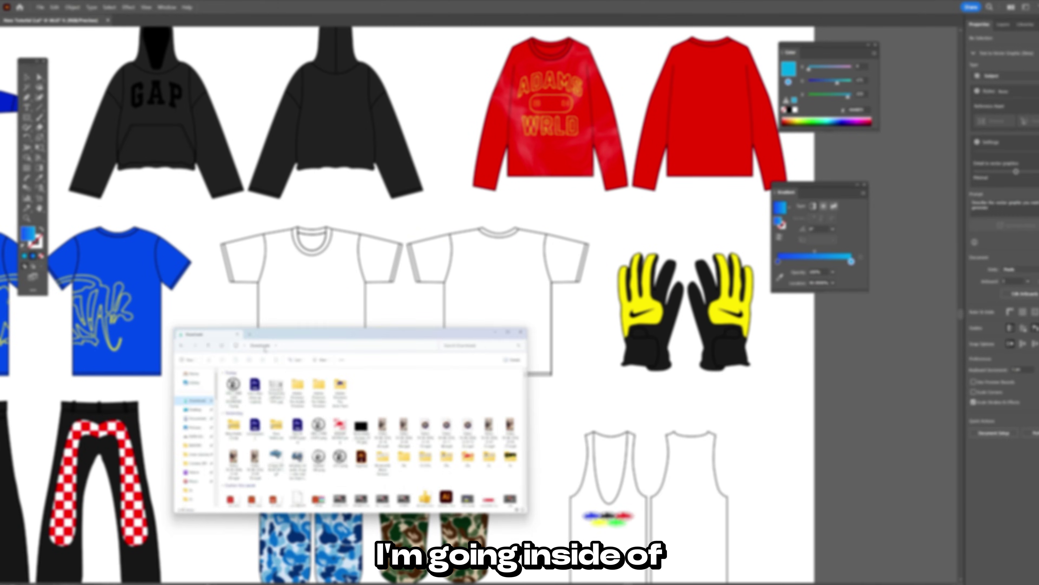
# In Illustrator, place the exported logo PNG from the Downloads folder on the chest of the white T-shirt's front view
pyautogui.moveTo(327, 334); pyautogui.dragTo(733, 327)
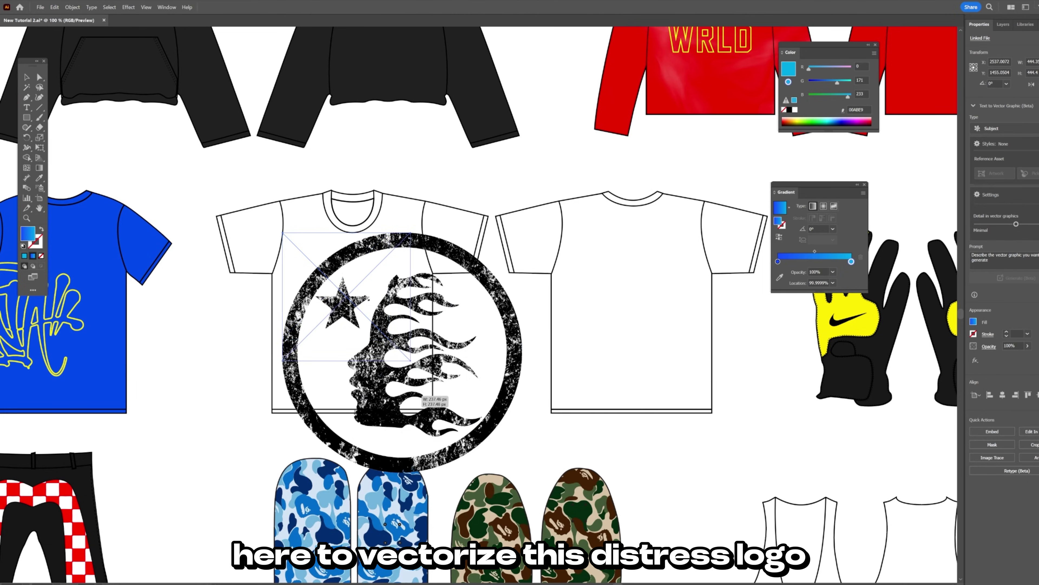
pyautogui.moveTo(410, 360); pyautogui.dragTo(411, 360)
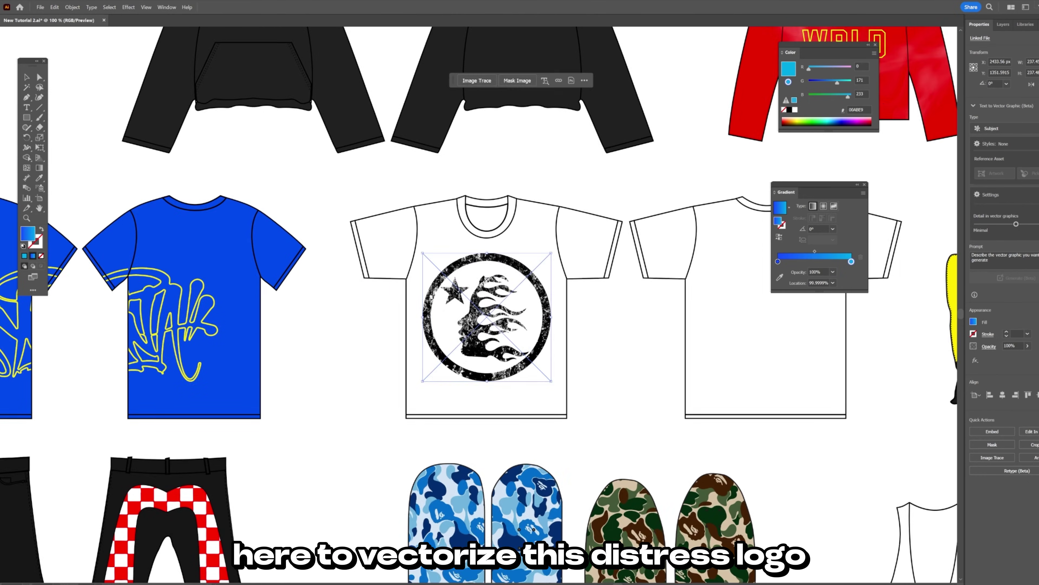
# Vectorize the distressed logo with Image Trace and group it with the white T-shirt drawings
pyautogui.scroll(3, 346, 296)
pyautogui.click(477, 81)
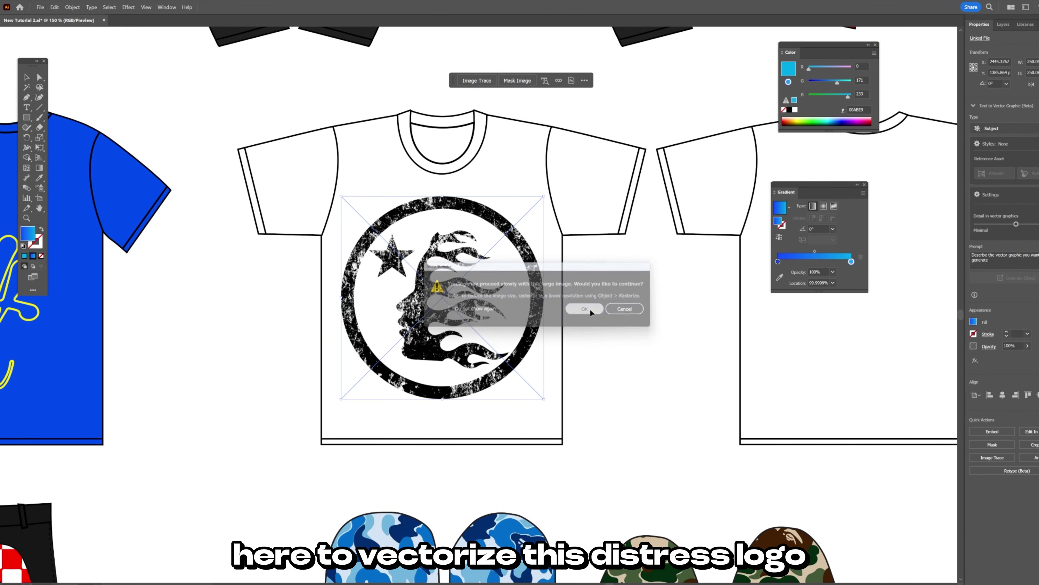
pyautogui.click(590, 310)
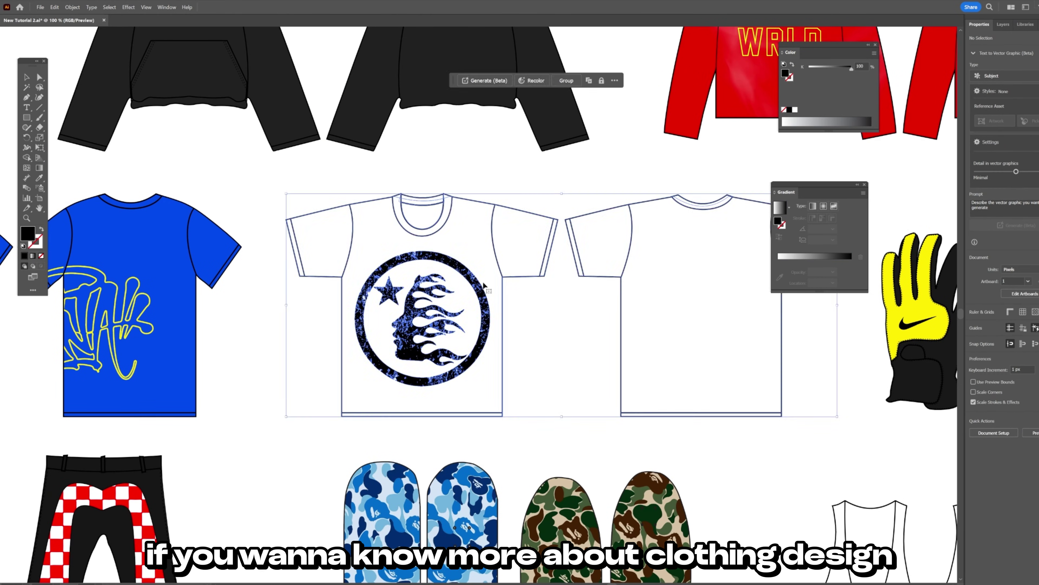
pyautogui.click(567, 82)
pyautogui.scroll(-3, 478, 305)
pyautogui.scroll(4, 479, 304)
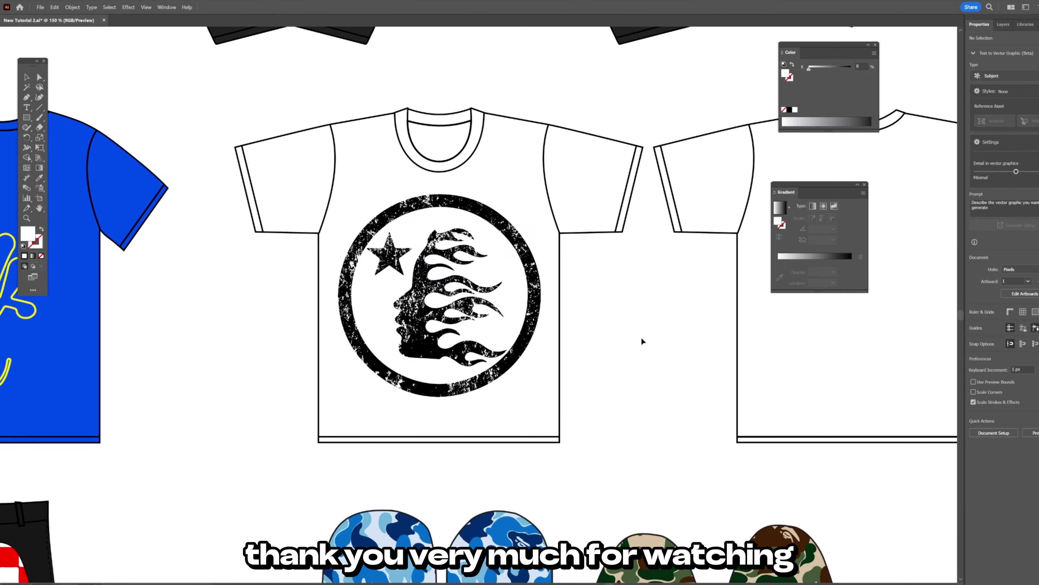
pyautogui.hotkey('ctrl', '0')
pyautogui.scroll(1, 494, 369)
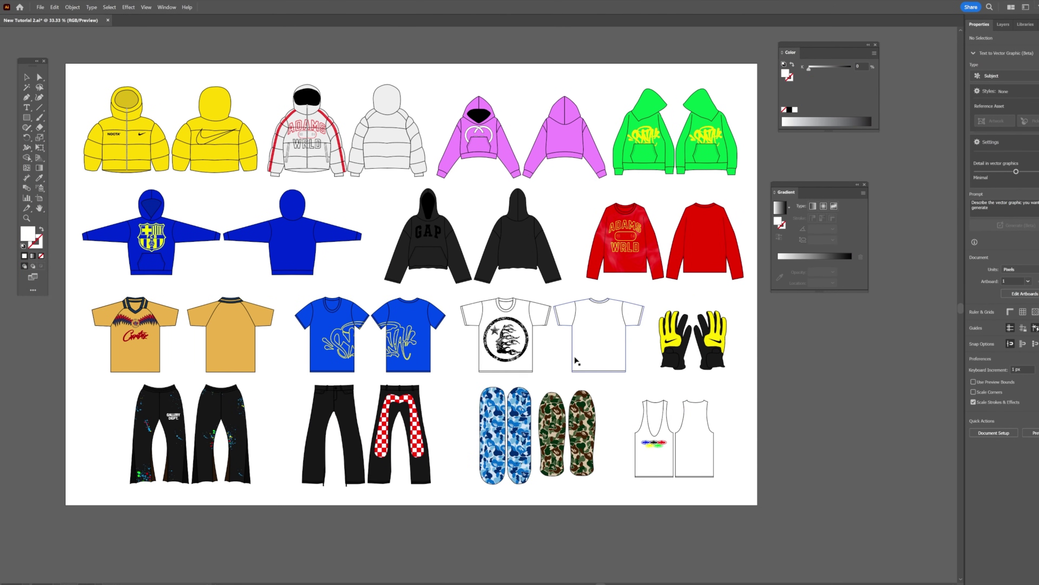